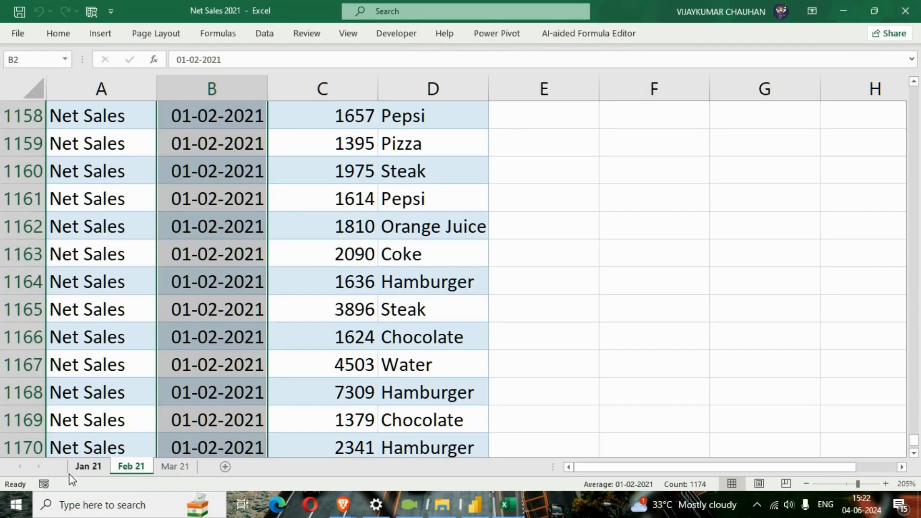
Review the Jan 21, Feb 21 and Mar 21 sheets of the Net Sales 2021 workbook.
{"action": "left_click", "coordinate": [91, 468]}
{"action": "left_click", "coordinate": [130, 468]}
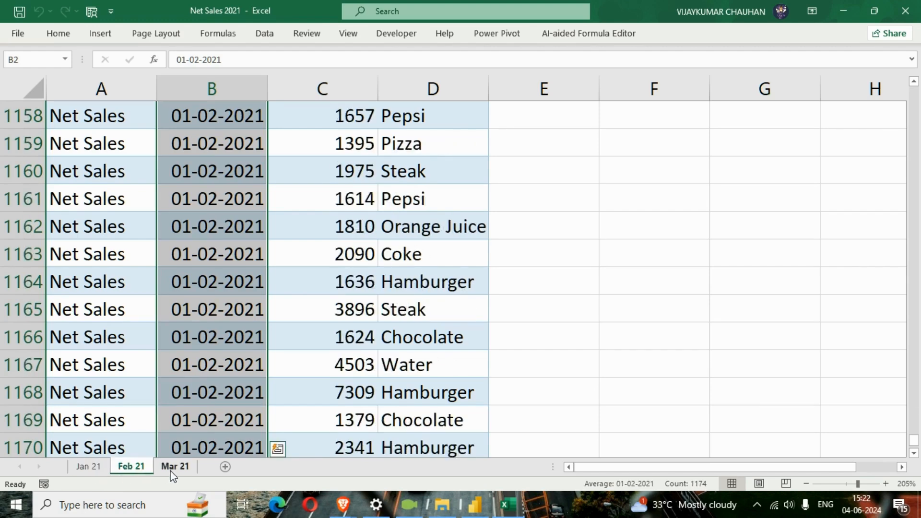
{"action": "left_click", "coordinate": [174, 468]}
{"action": "left_click", "coordinate": [92, 467]}
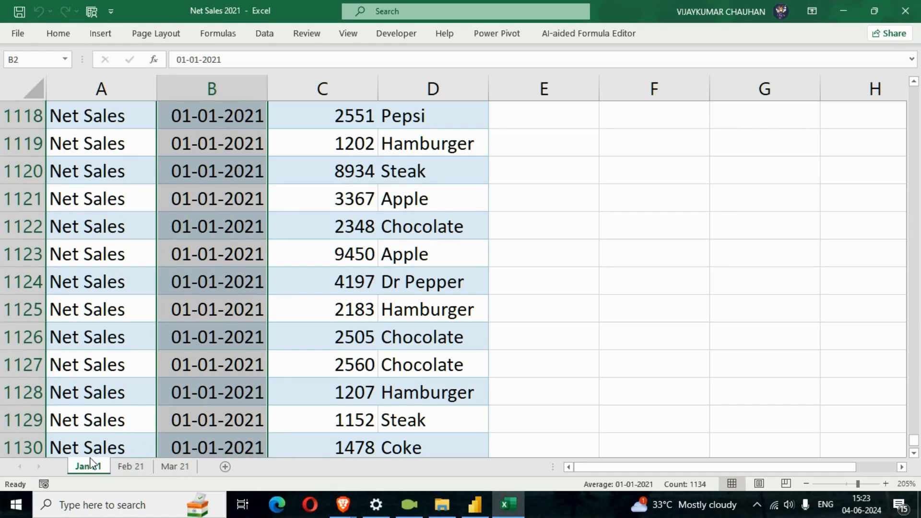
Switch to Power BI Desktop and import the Net Sales 2021 Excel workbook from the Section 2 folder.
{"action": "left_click", "coordinate": [845, 13]}
{"action": "left_click", "coordinate": [470, 507]}
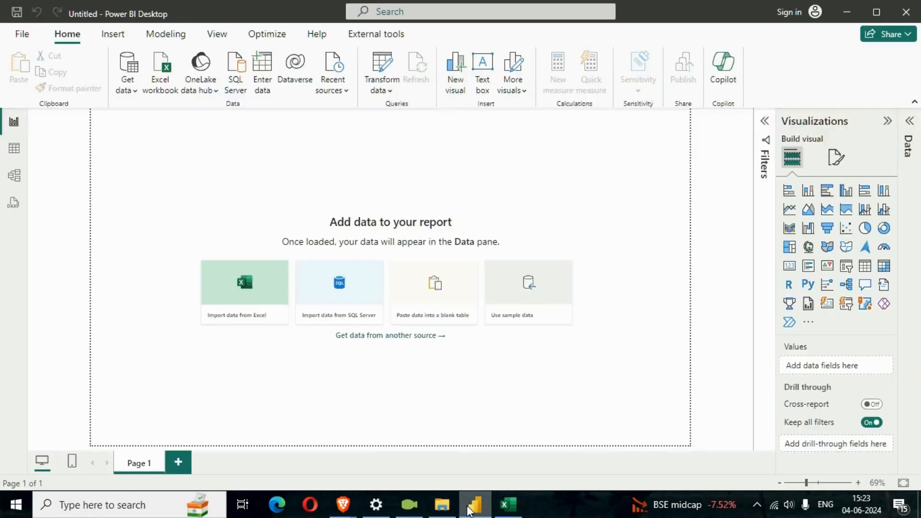
{"action": "left_click", "coordinate": [258, 295]}
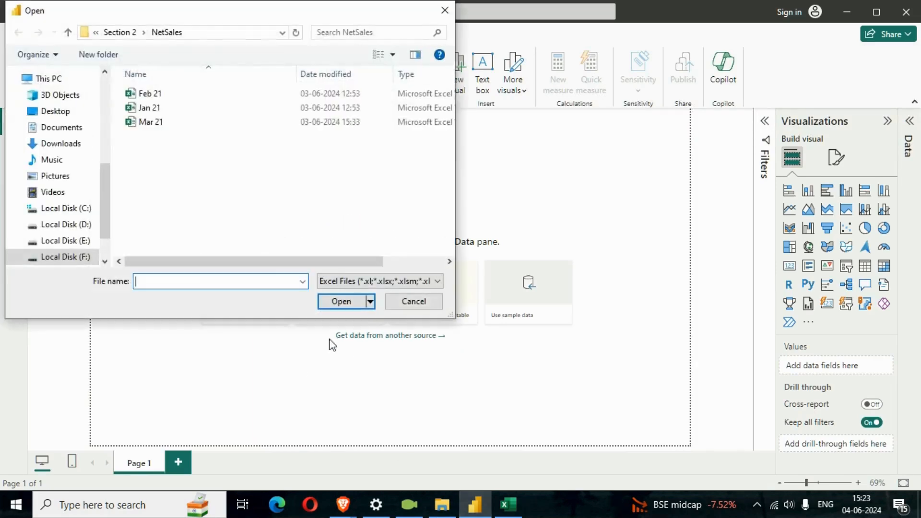
{"action": "left_click", "coordinate": [67, 33]}
{"action": "left_click", "coordinate": [237, 112]}
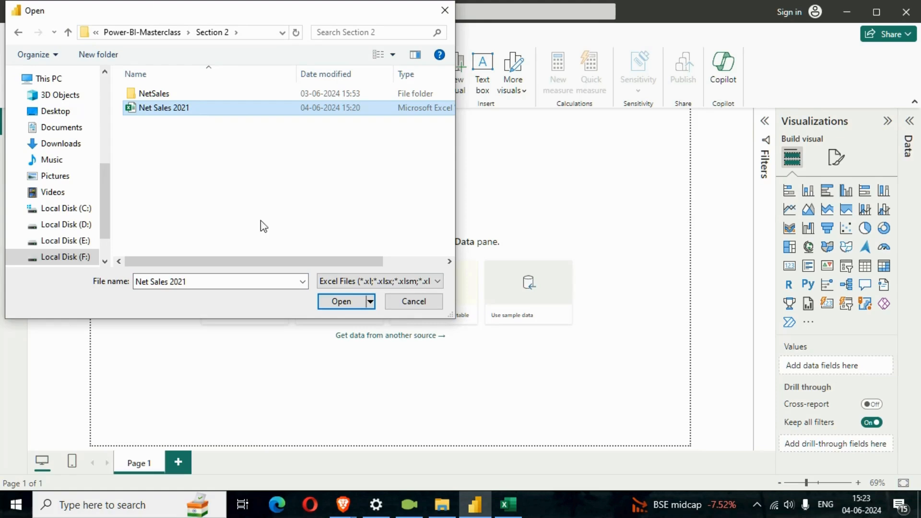
{"action": "left_click", "coordinate": [347, 309]}
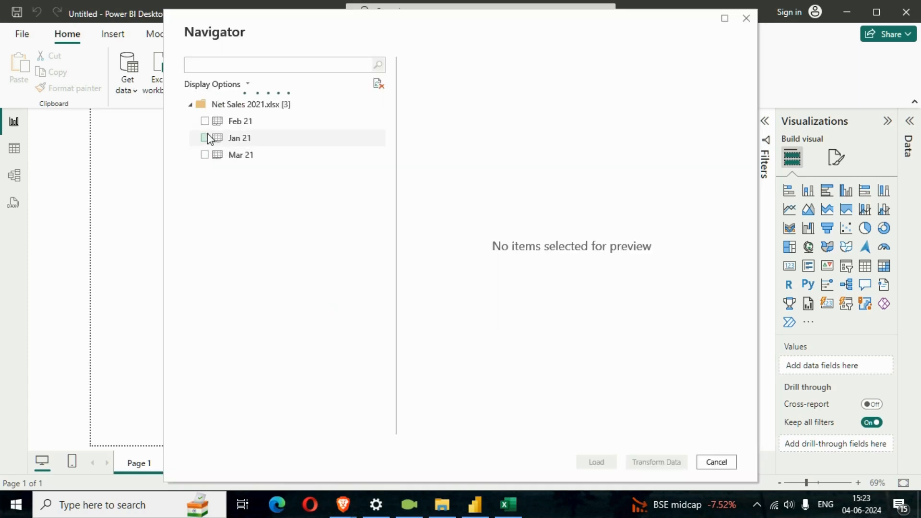
Open the whole Net Sales 2021.xlsx workbook for transformation in Power Query and refresh its preview.
{"action": "right_click", "coordinate": [240, 108]}
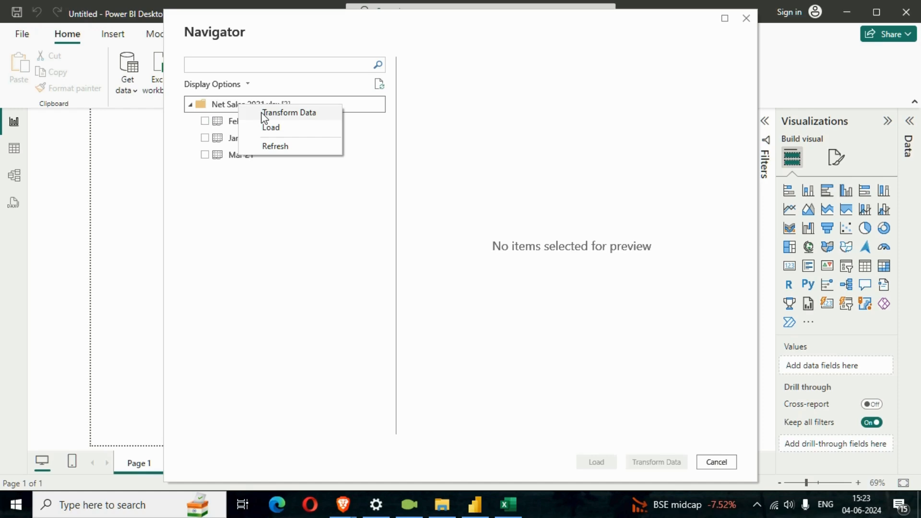
{"action": "left_click", "coordinate": [289, 114]}
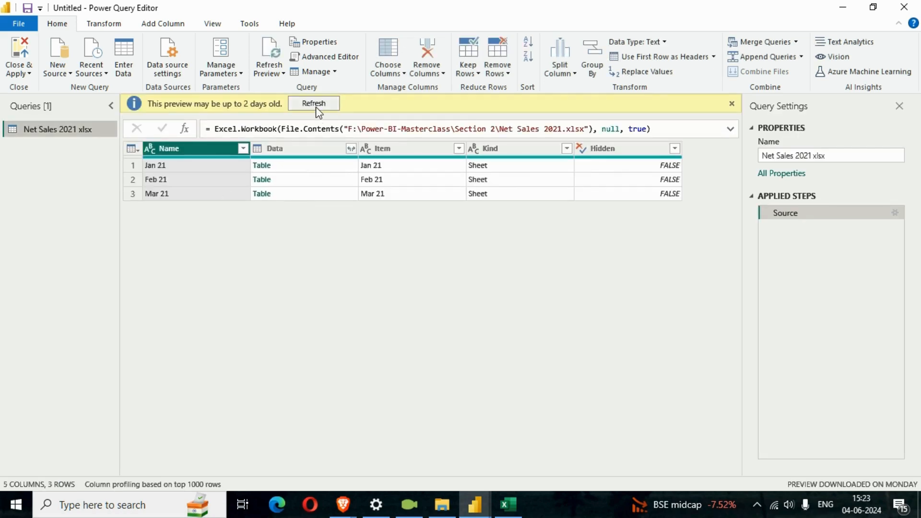
{"action": "left_click", "coordinate": [314, 104]}
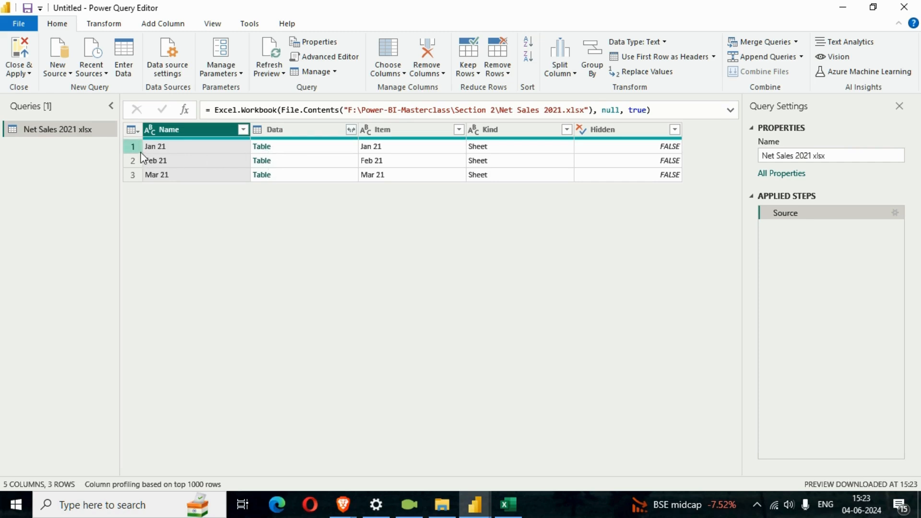
Drill into the Jan 21 sheet's table, then close the query editor and apply the changes.
{"action": "left_click", "coordinate": [261, 146]}
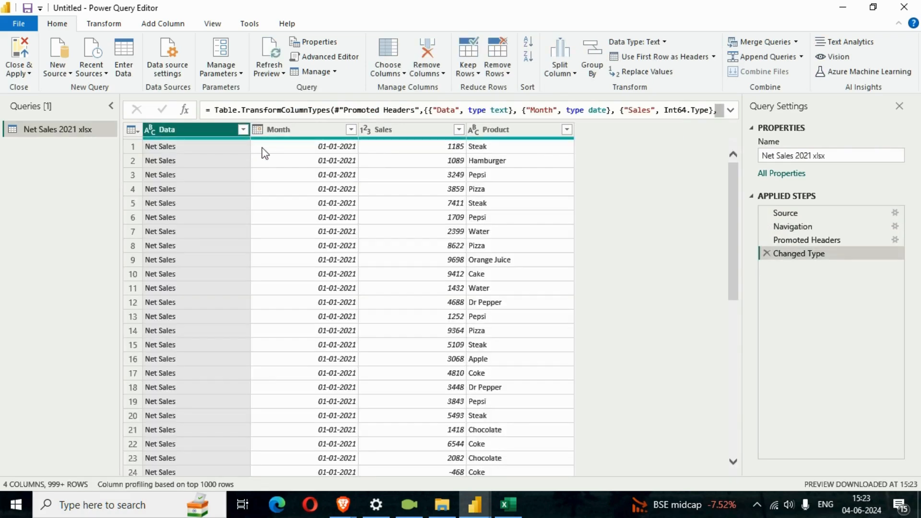
{"action": "scroll", "coordinate": [303, 305], "scroll_direction": "down", "scroll_amount": 2}
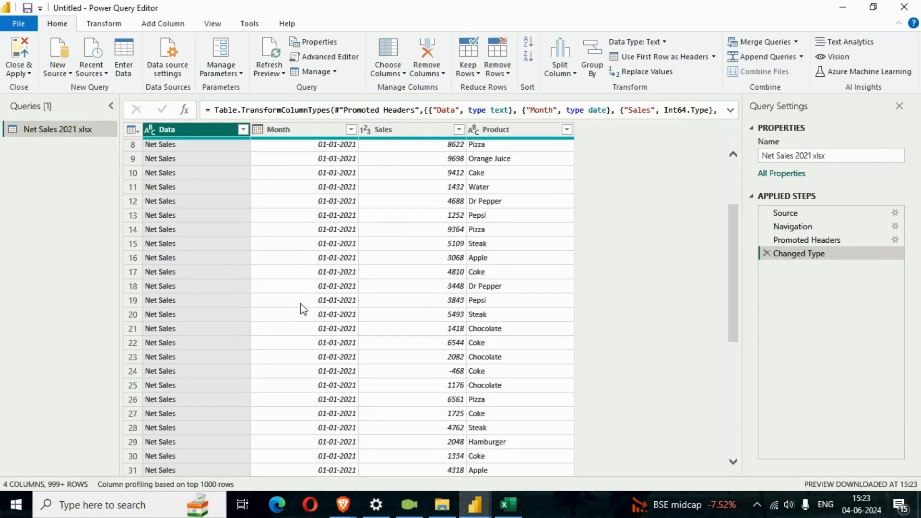
{"action": "scroll", "coordinate": [303, 305], "scroll_direction": "up", "scroll_amount": 2}
{"action": "scroll", "coordinate": [302, 306], "scroll_direction": "down", "scroll_amount": 9}
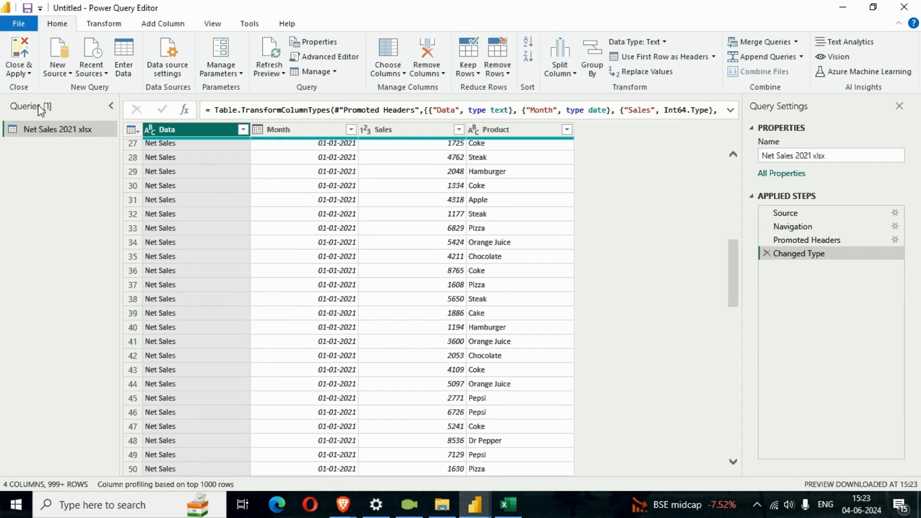
{"action": "left_click", "coordinate": [20, 72]}
{"action": "left_click", "coordinate": [53, 90]}
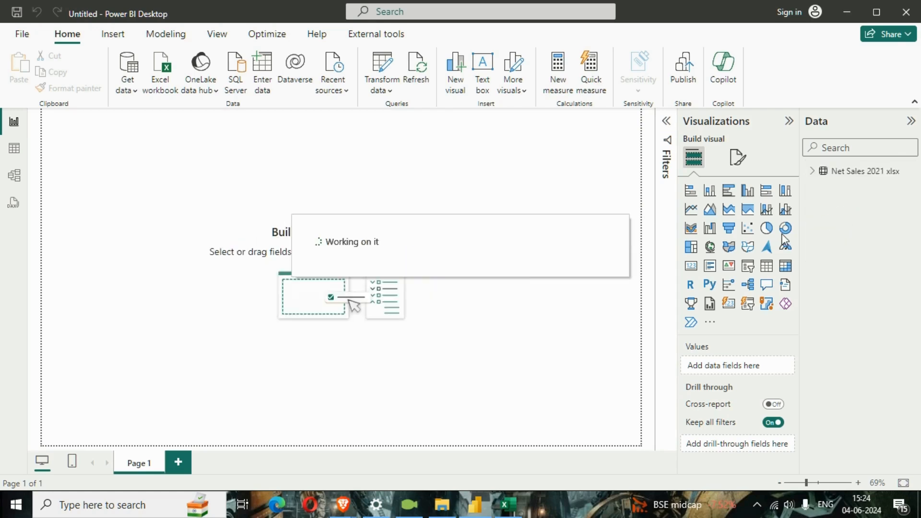
Add a table visual to the report page showing the Month, Product and Sales fields.
{"action": "left_click", "coordinate": [767, 266]}
{"action": "left_click_drag", "start_coordinate": [148, 205], "coordinate": [422, 361]}
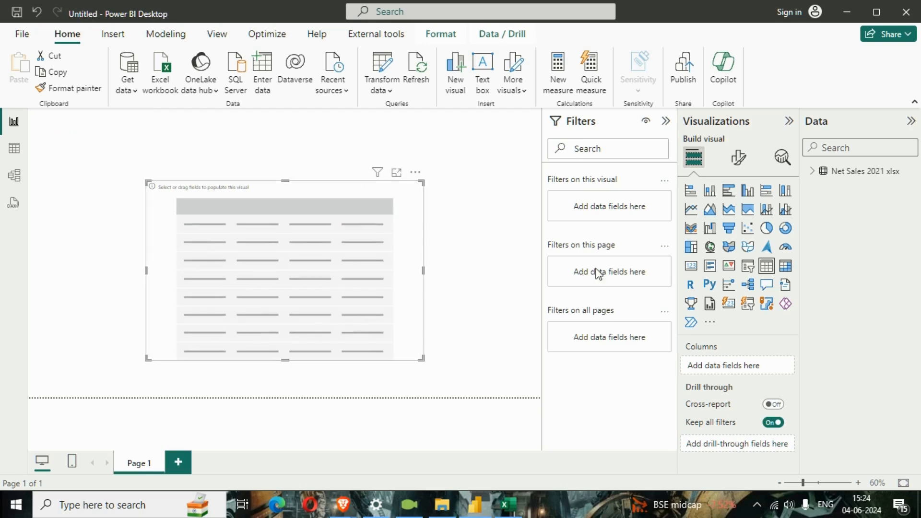
{"action": "left_click", "coordinate": [811, 172]}
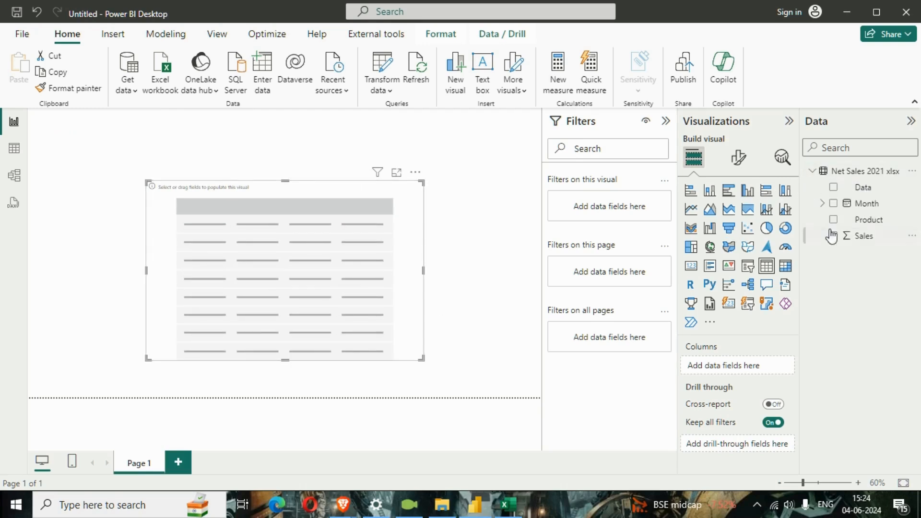
{"action": "left_click", "coordinate": [834, 204]}
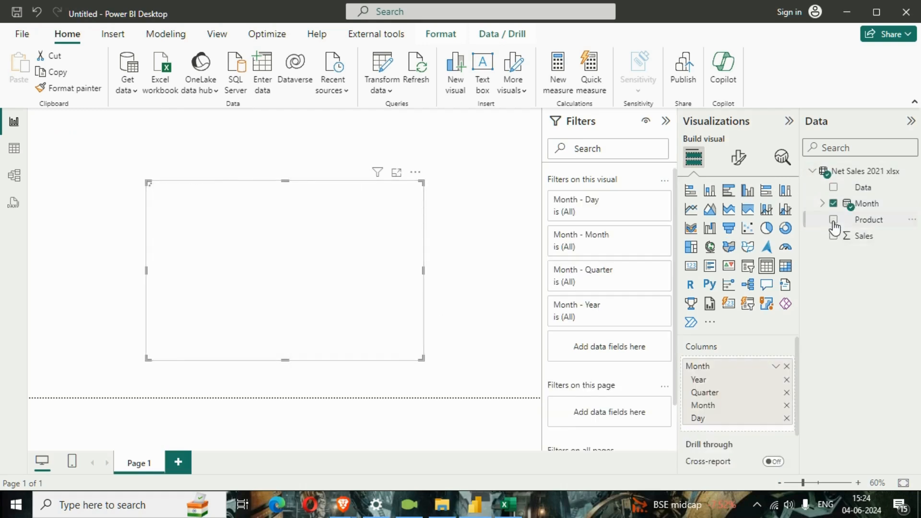
{"action": "left_click", "coordinate": [833, 220]}
{"action": "left_click", "coordinate": [833, 236]}
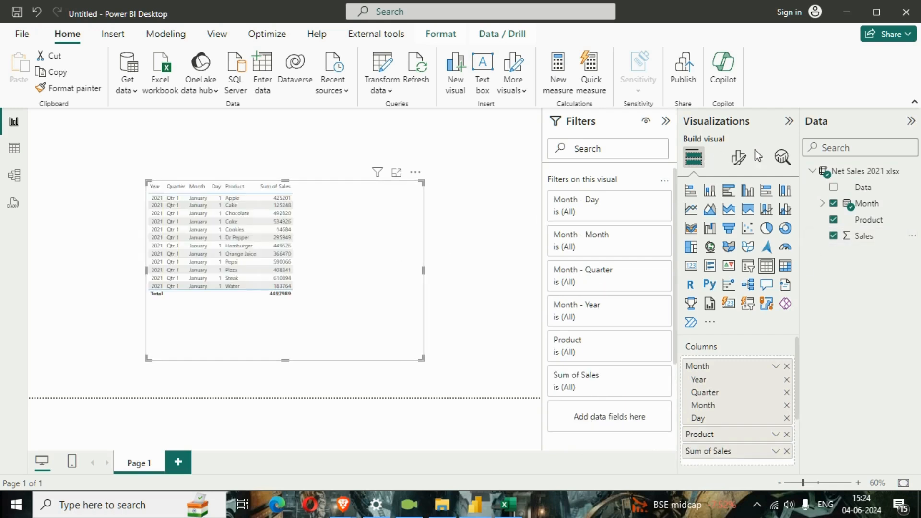
Set the font size of the table visual's values to 14.
{"action": "left_click", "coordinate": [739, 157]}
{"action": "left_click", "coordinate": [687, 307]}
{"action": "scroll", "coordinate": [780, 305], "scroll_direction": "down", "scroll_amount": 3}
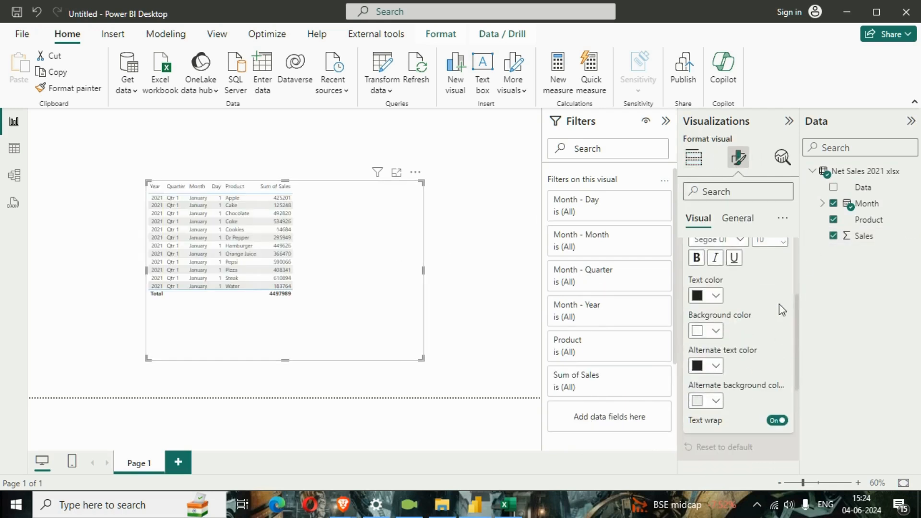
{"action": "scroll", "coordinate": [780, 307], "scroll_direction": "up", "scroll_amount": 2}
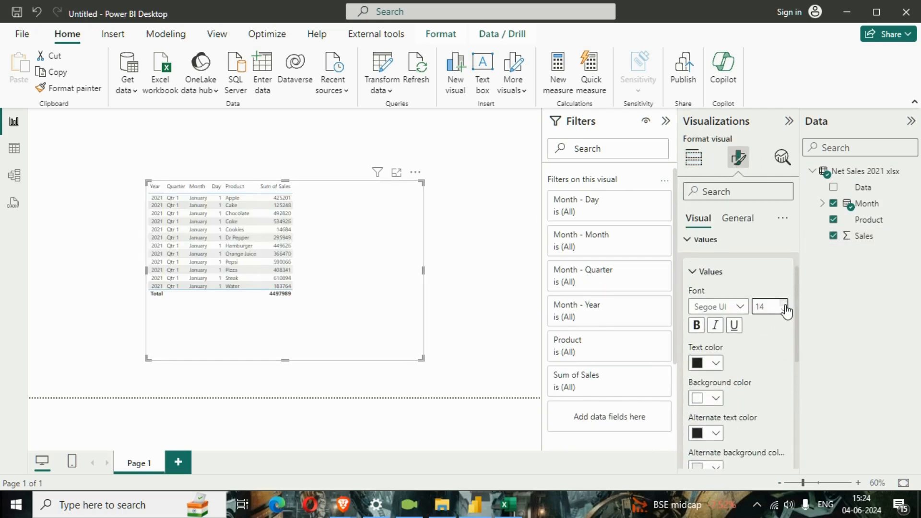
Make the table's column headers bold at font size 14 and slightly enlarge and reposition the visual.
{"action": "scroll", "coordinate": [765, 346], "scroll_direction": "down", "scroll_amount": 5}
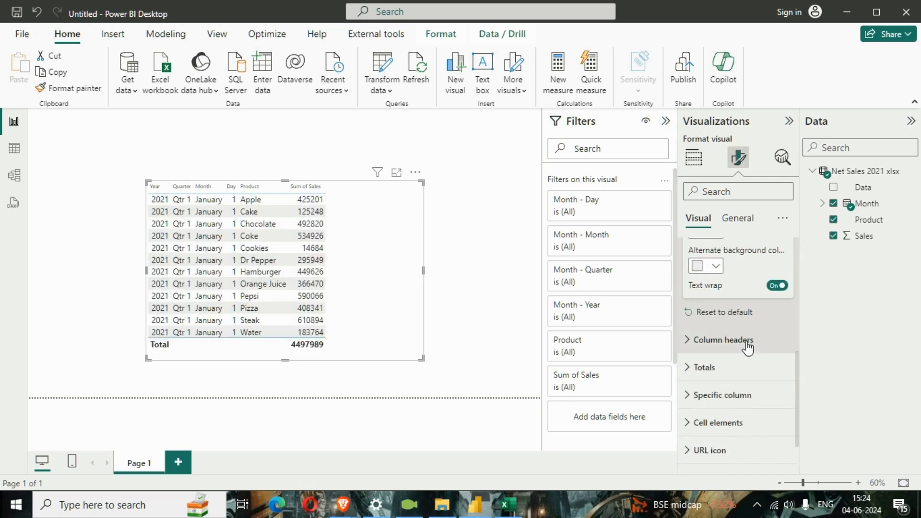
{"action": "left_click", "coordinate": [724, 340]}
{"action": "scroll", "coordinate": [786, 287], "scroll_direction": "down", "scroll_amount": 3}
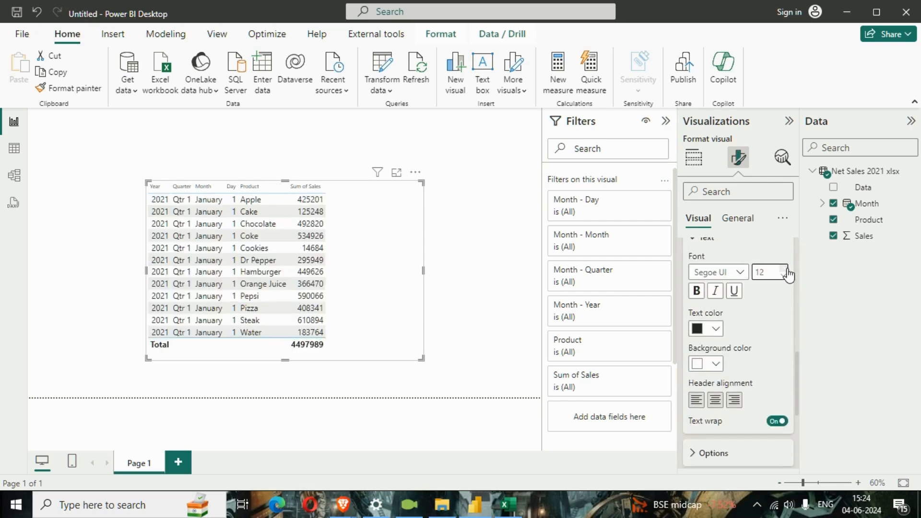
{"action": "left_click", "coordinate": [696, 291]}
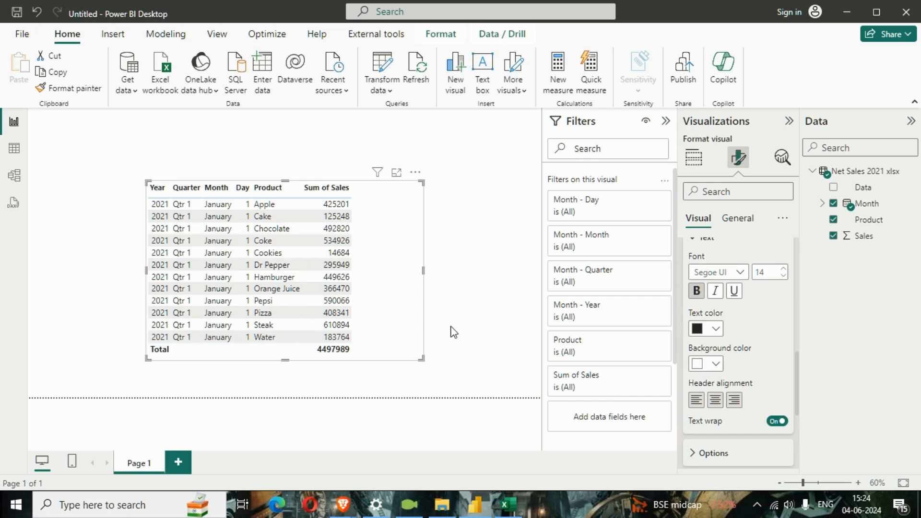
{"action": "left_click_drag", "start_coordinate": [422, 358], "coordinate": [455, 375]}
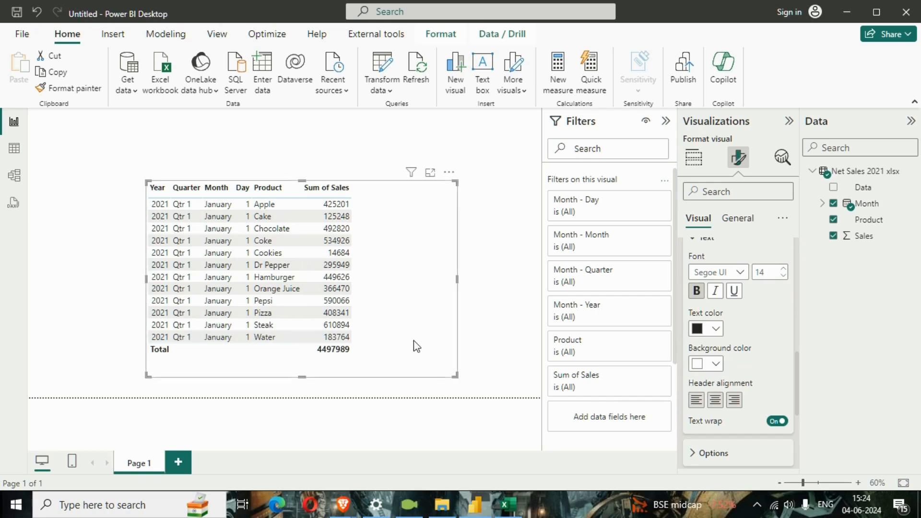
{"action": "left_click_drag", "start_coordinate": [416, 346], "coordinate": [405, 333]}
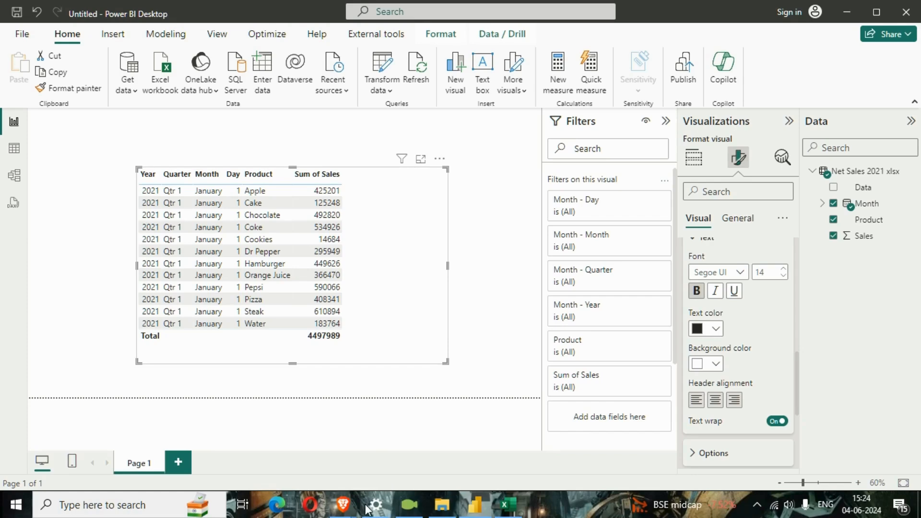
{"action": "left_click", "coordinate": [506, 505]}
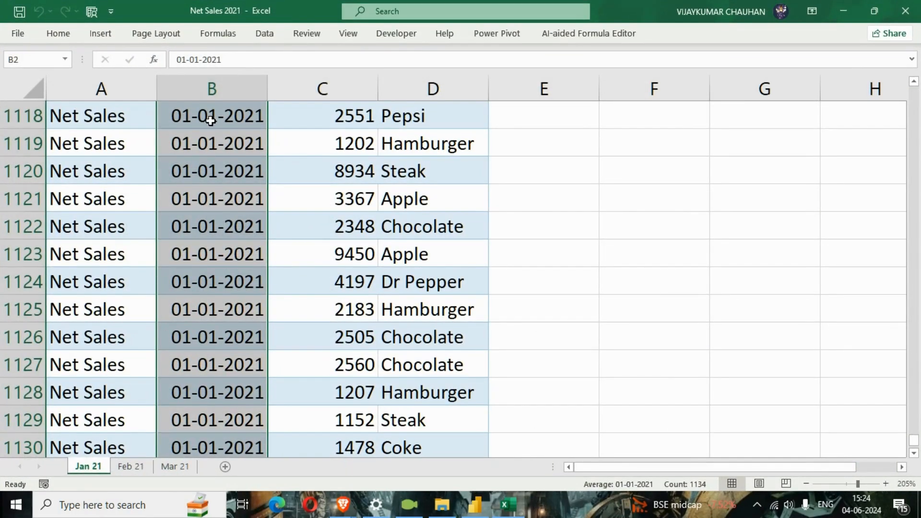
{"action": "left_click", "coordinate": [442, 510]}
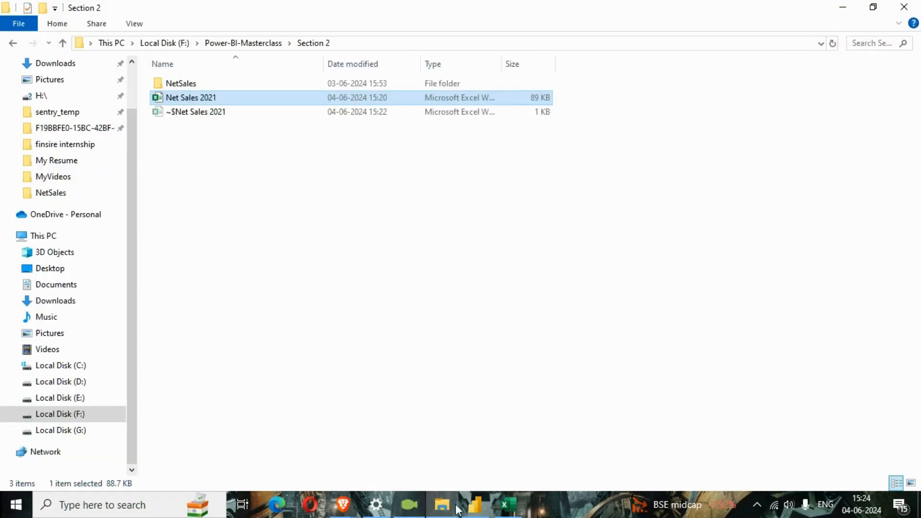
{"action": "left_click", "coordinate": [481, 508]}
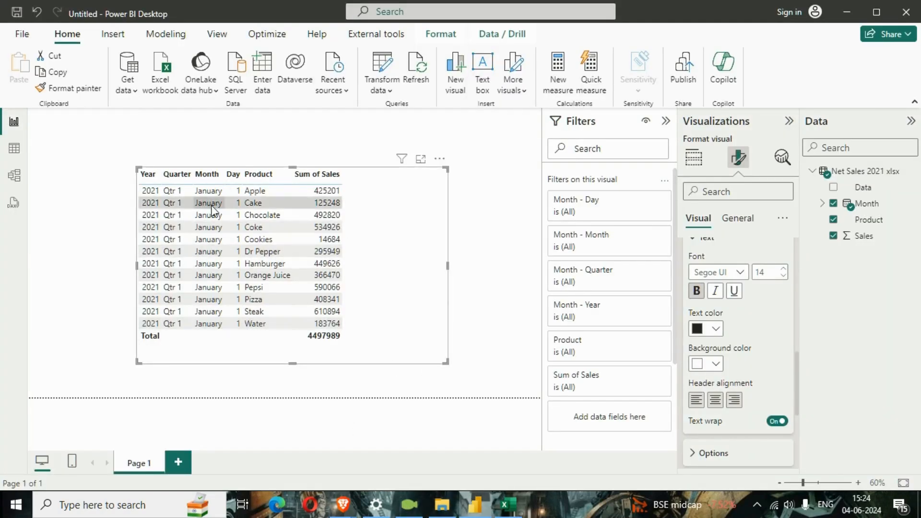
Switch to the Net Sales 2021 workbook in Excel and move the Mar 21 sheet in front of Jan 21.
{"action": "left_click", "coordinate": [507, 505]}
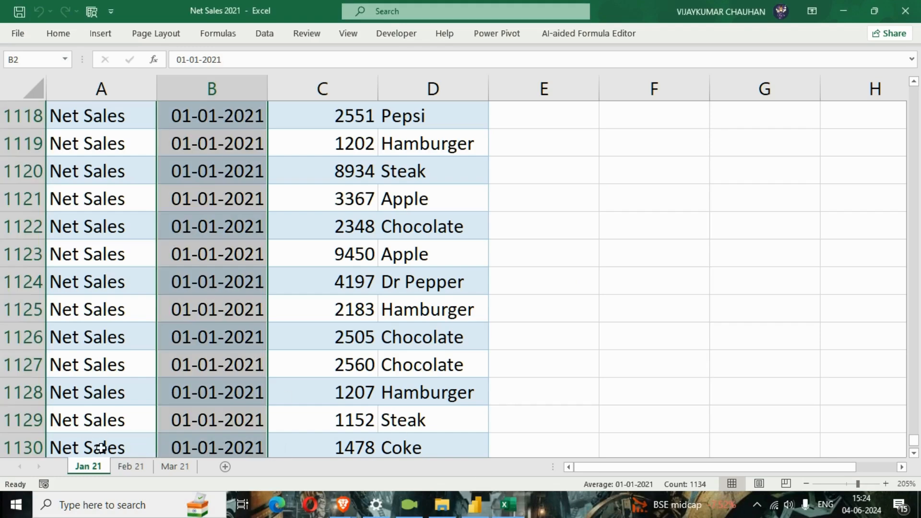
{"action": "left_click", "coordinate": [178, 470]}
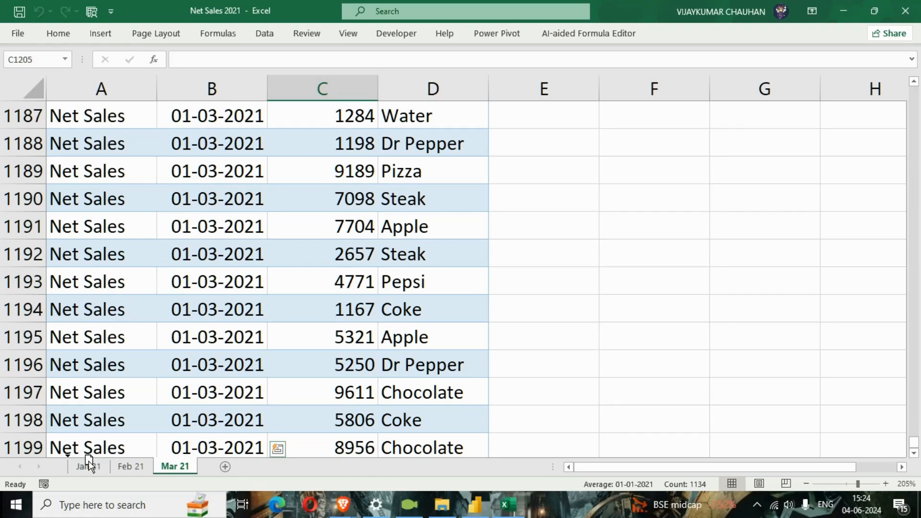
{"action": "left_click_drag", "start_coordinate": [87, 457], "coordinate": [90, 463]}
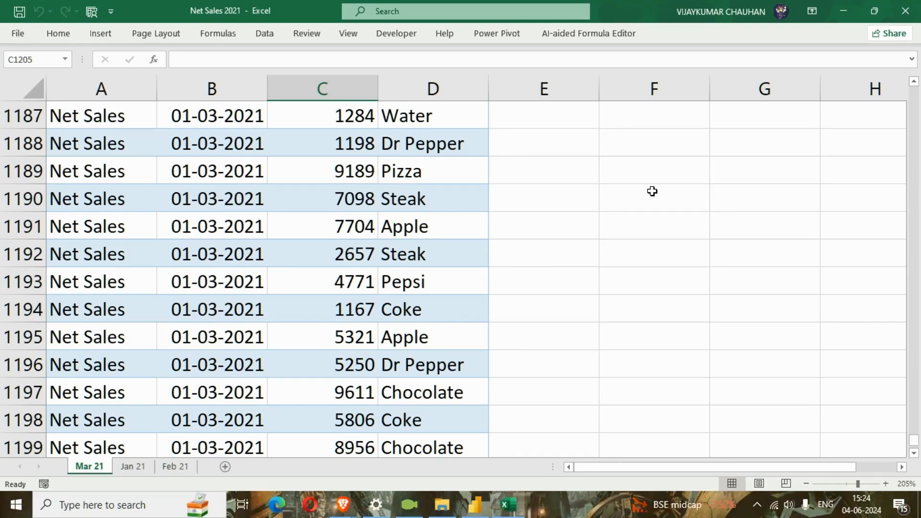
Return to Power BI Desktop and refresh the report data.
{"action": "left_click", "coordinate": [843, 12]}
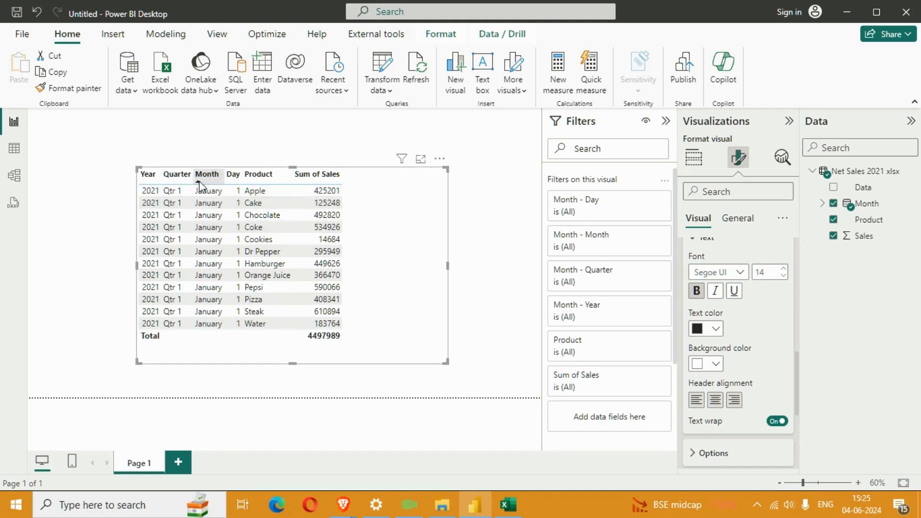
{"action": "left_click", "coordinate": [421, 84]}
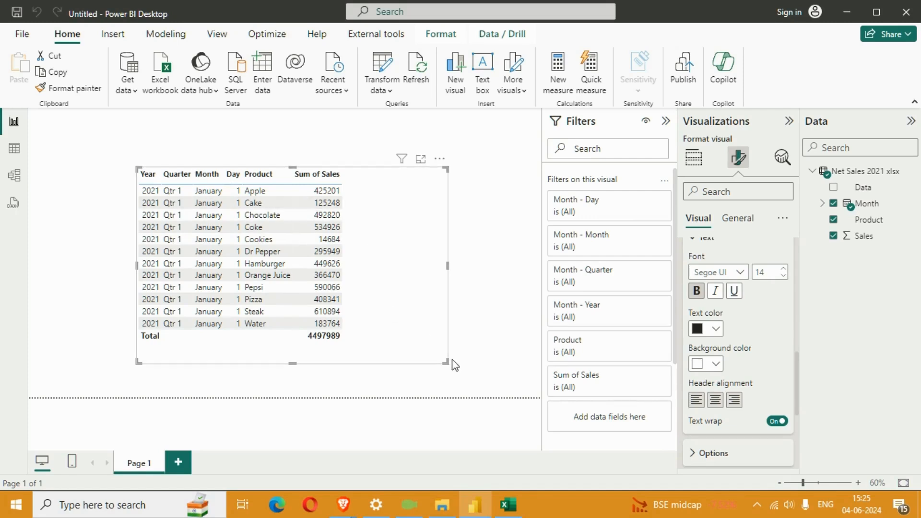
Shrink the table visual, move it closer to the page's upper-left corner and deselect it.
{"action": "left_click_drag", "start_coordinate": [446, 360], "coordinate": [362, 342]}
{"action": "mouse_move", "coordinate": [375, 252]}
{"action": "left_mouse_down"}
{"action": "mouse_move", "coordinate": [388, 251]}
{"action": "mouse_move", "coordinate": [379, 253]}
{"action": "left_mouse_up"}
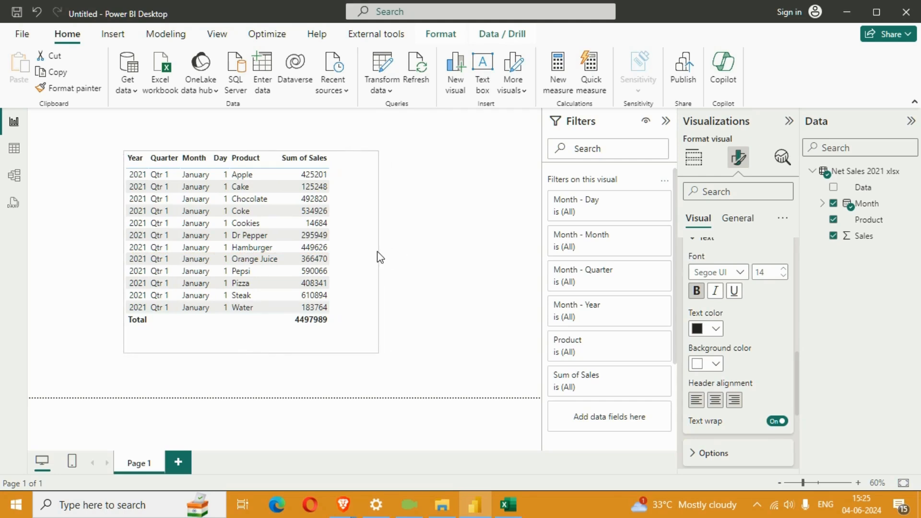
{"action": "left_click", "coordinate": [419, 227]}
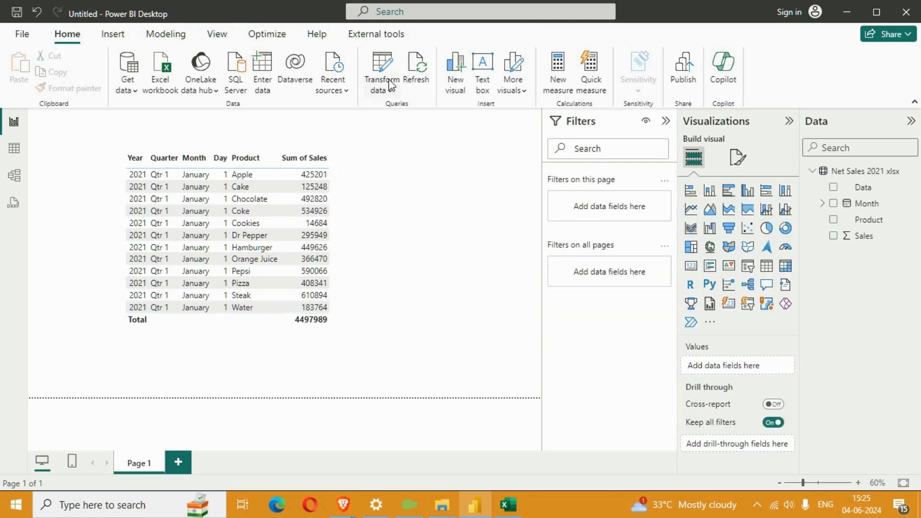
Open the Net Sales 2021 xlsx query in Power Query Editor and display its Source step.
{"action": "left_click", "coordinate": [391, 86]}
{"action": "left_click", "coordinate": [408, 115]}
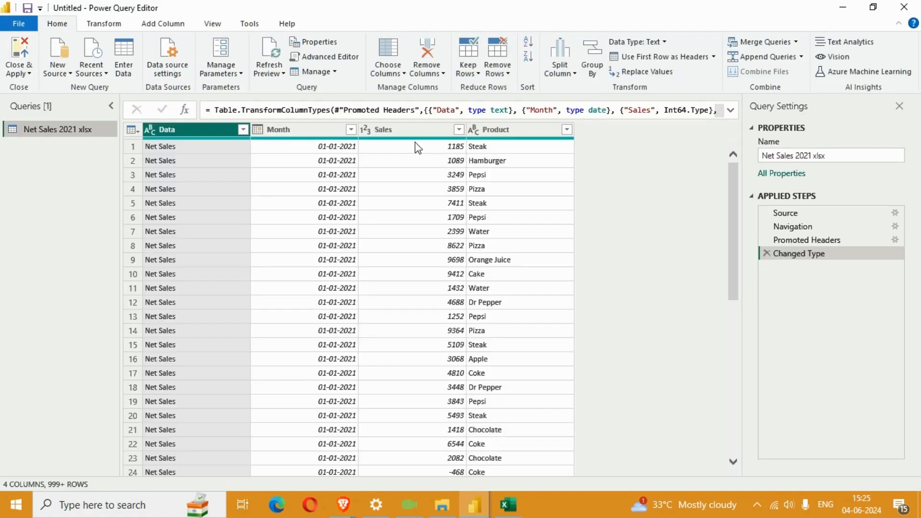
{"action": "left_click", "coordinate": [804, 214]}
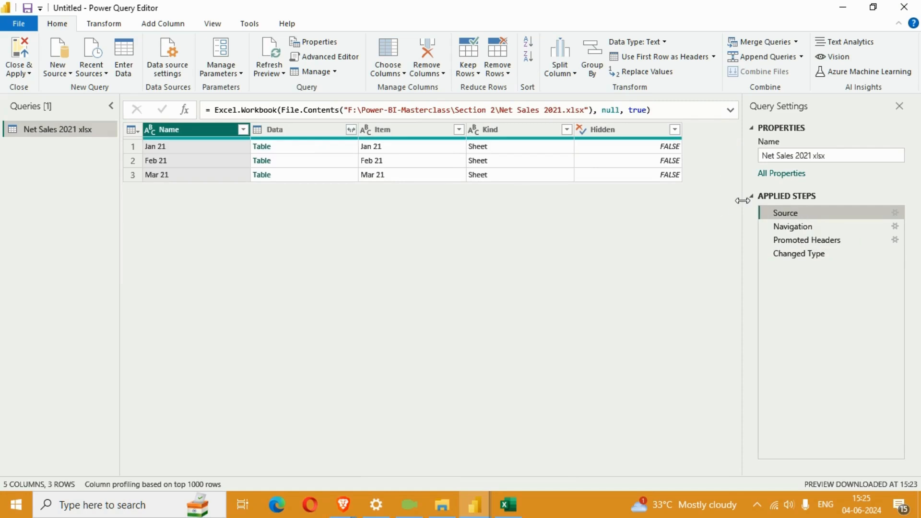
Change the Navigation step's formula to = Source{0}[Data] so it picks the sheet by position instead of by name.
{"action": "left_click", "coordinate": [794, 228]}
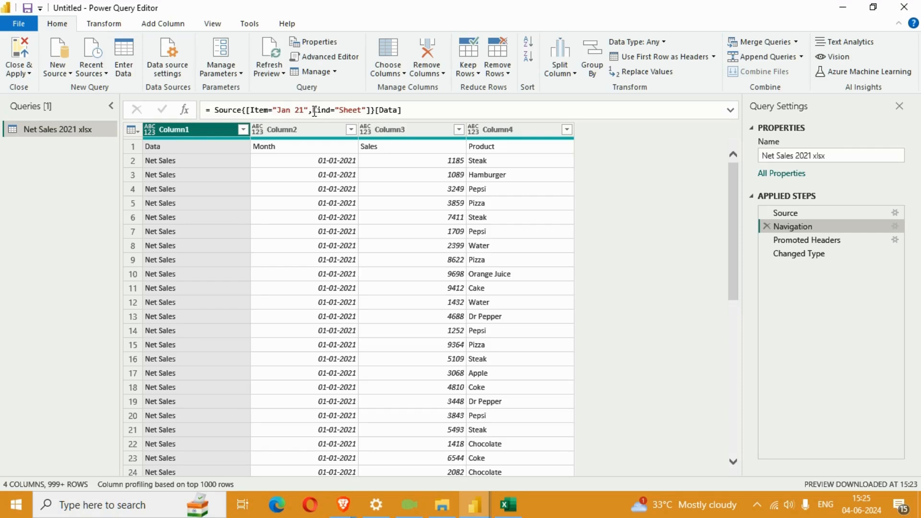
{"action": "left_click_drag", "start_coordinate": [371, 112], "coordinate": [254, 111]}
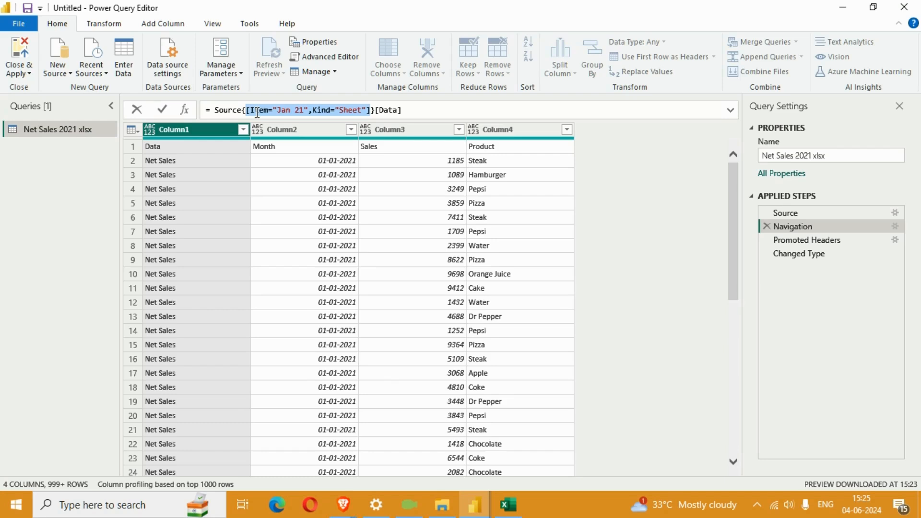
{"action": "key", "text": "BackSpace"}
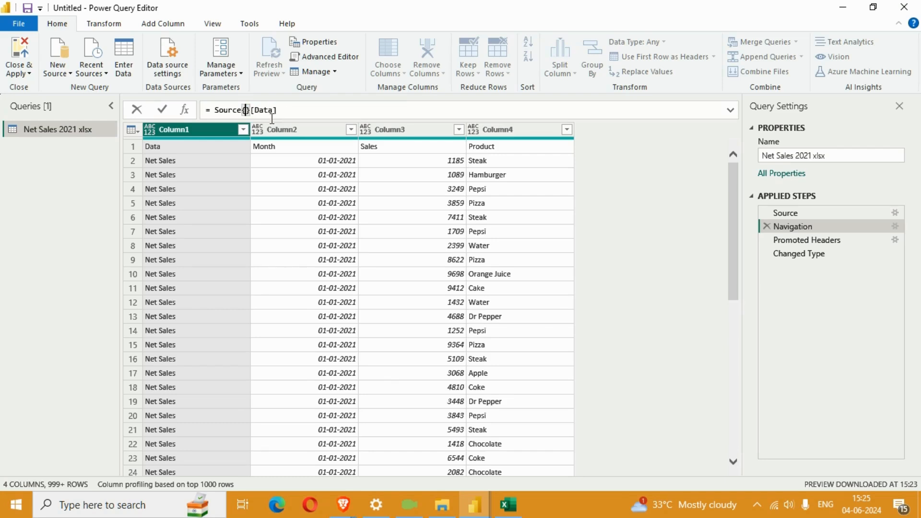
{"action": "type", "text": "0"}
{"action": "key", "text": "Return"}
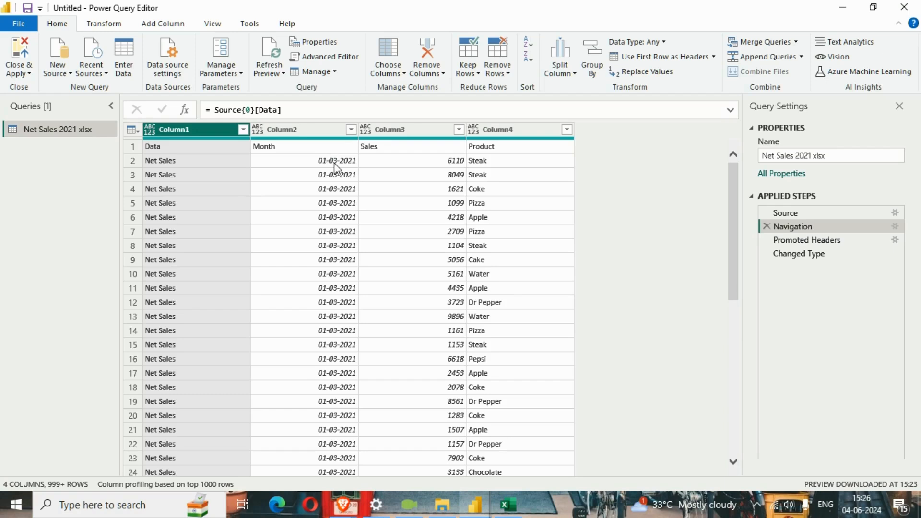
Insert a step after Navigation that uses the first row as column headers.
{"action": "left_click", "coordinate": [494, 130]}
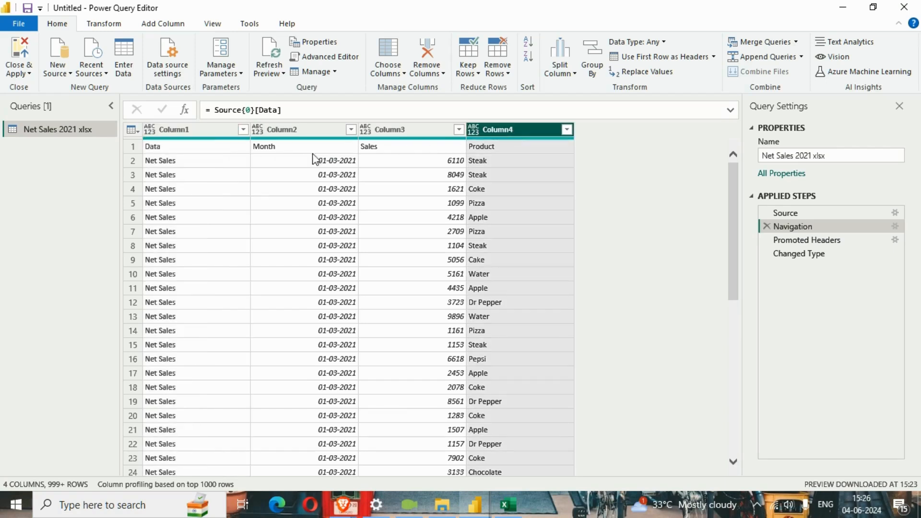
{"action": "left_click", "coordinate": [212, 130]}
{"action": "left_click", "coordinate": [104, 23]}
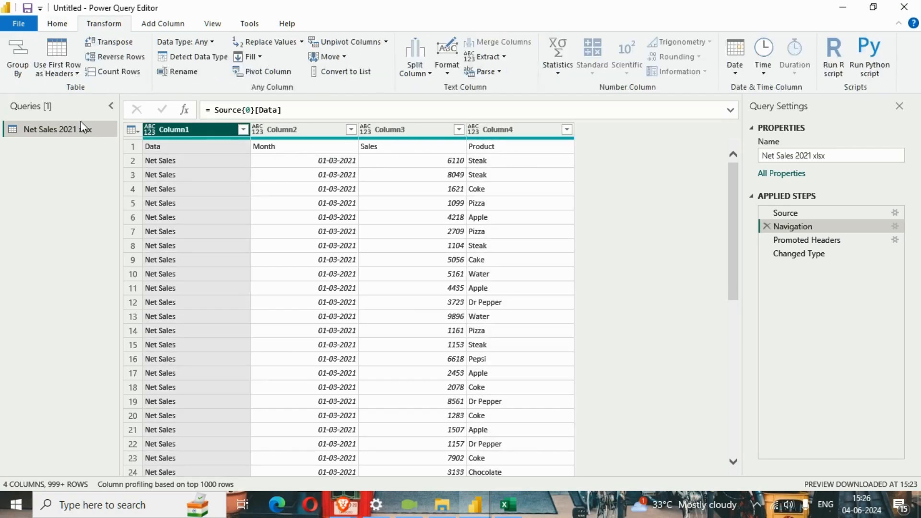
{"action": "left_click", "coordinate": [57, 72]}
{"action": "left_click", "coordinate": [100, 99]}
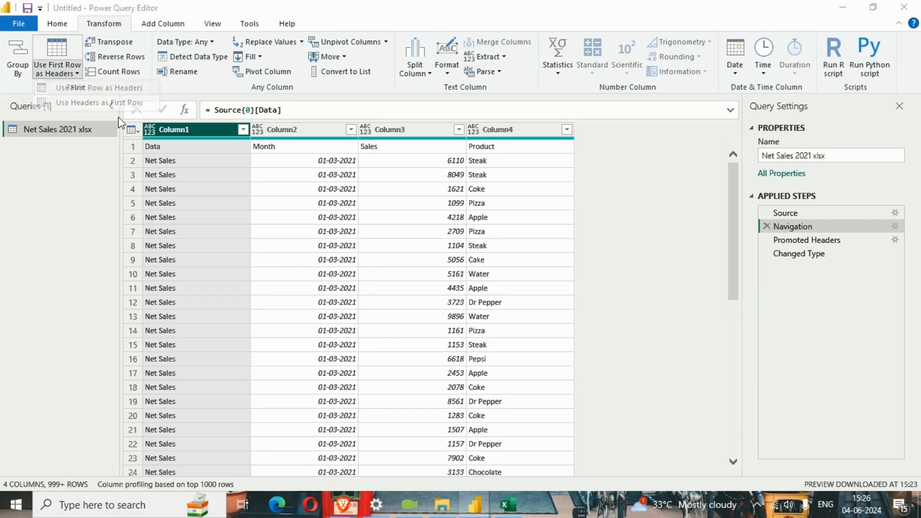
{"action": "left_click", "coordinate": [581, 281]}
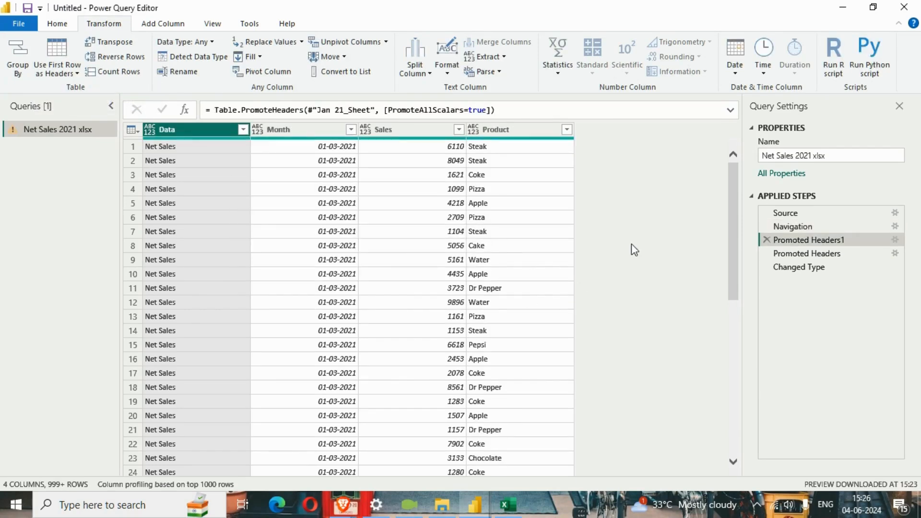
Delete the original Promoted Headers step that follows Promoted Headers1.
{"action": "left_click", "coordinate": [809, 254]}
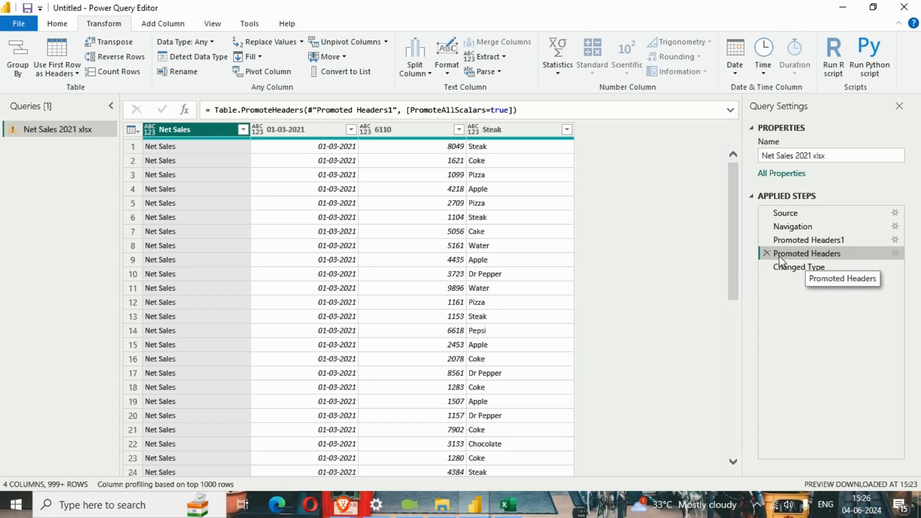
{"action": "left_click", "coordinate": [767, 254]}
{"action": "left_click", "coordinate": [579, 283]}
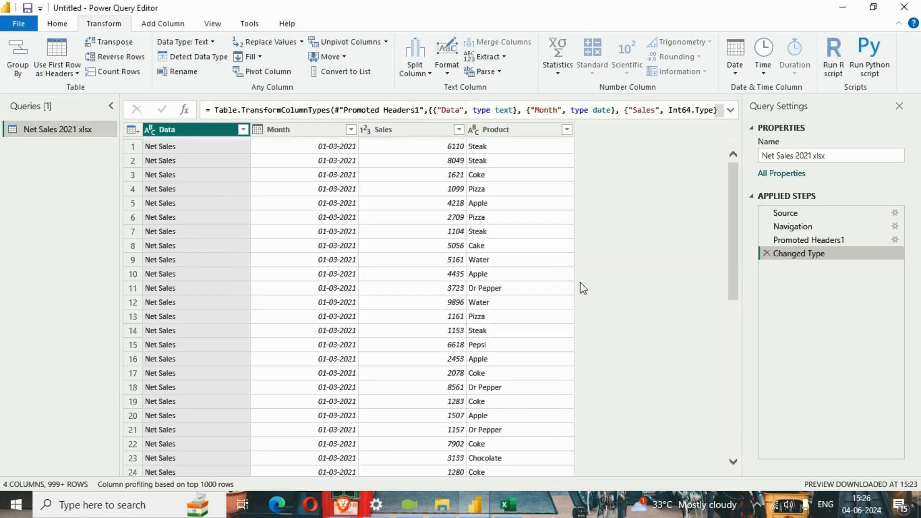
Close Power Query Editor and apply the query changes to the report.
{"action": "left_click", "coordinate": [57, 23]}
{"action": "left_click", "coordinate": [19, 72]}
{"action": "left_click", "coordinate": [42, 91]}
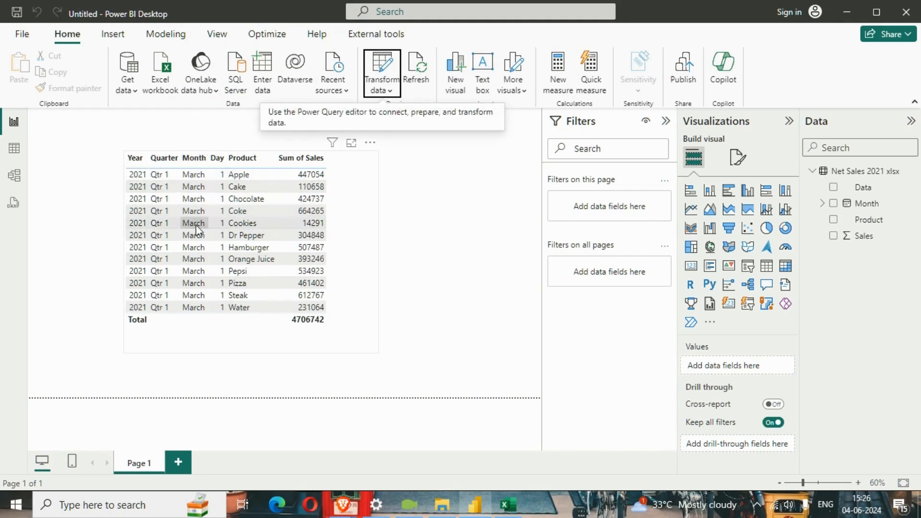
Switch to the Net Sales 2021 workbook in Excel and move the Feb 21 sheet in front of Mar 21.
{"action": "left_click", "coordinate": [506, 504]}
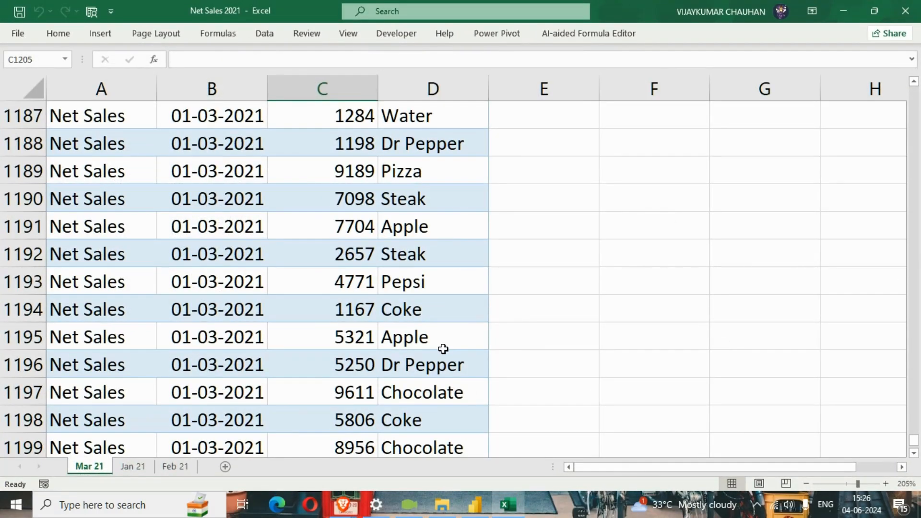
{"action": "left_click", "coordinate": [177, 466]}
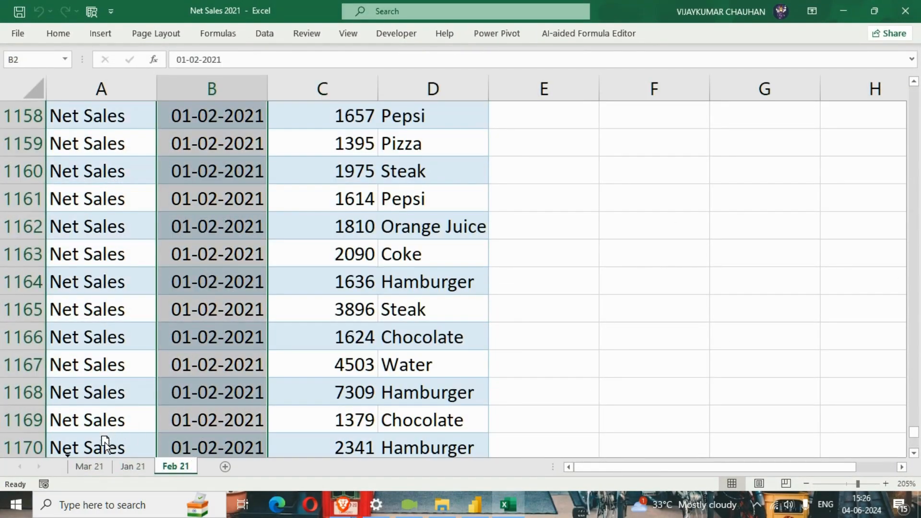
{"action": "left_click_drag", "start_coordinate": [72, 460], "coordinate": [91, 463]}
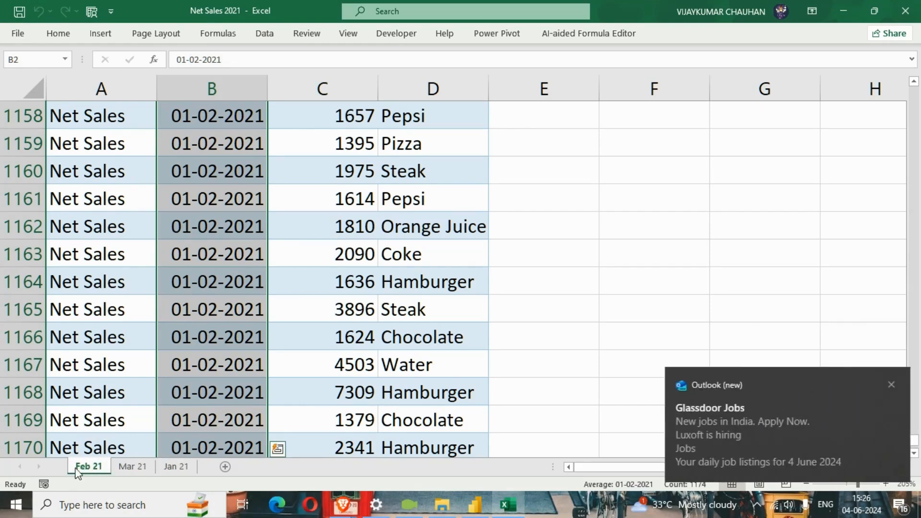
{"action": "left_click", "coordinate": [891, 386]}
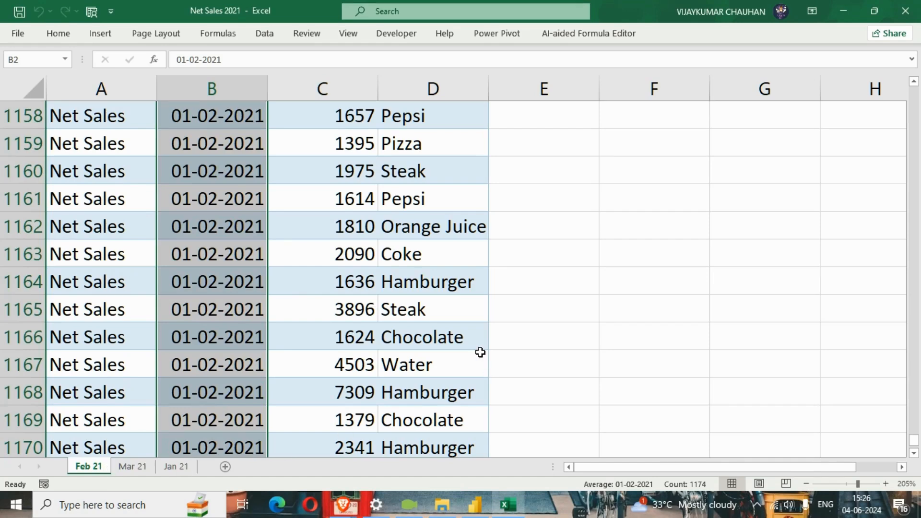
Return to Power BI Desktop, refresh the report data and slightly shrink and reposition the table visual.
{"action": "left_click", "coordinate": [844, 10]}
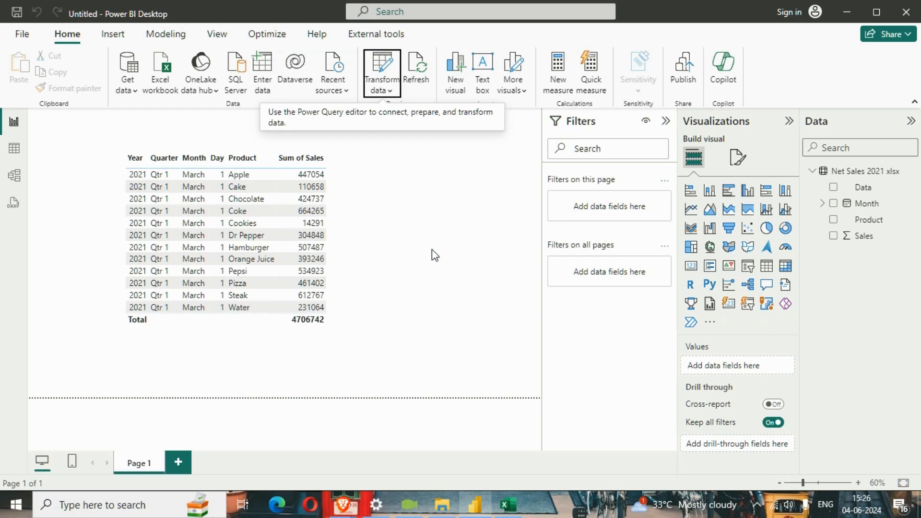
{"action": "left_click", "coordinate": [416, 77]}
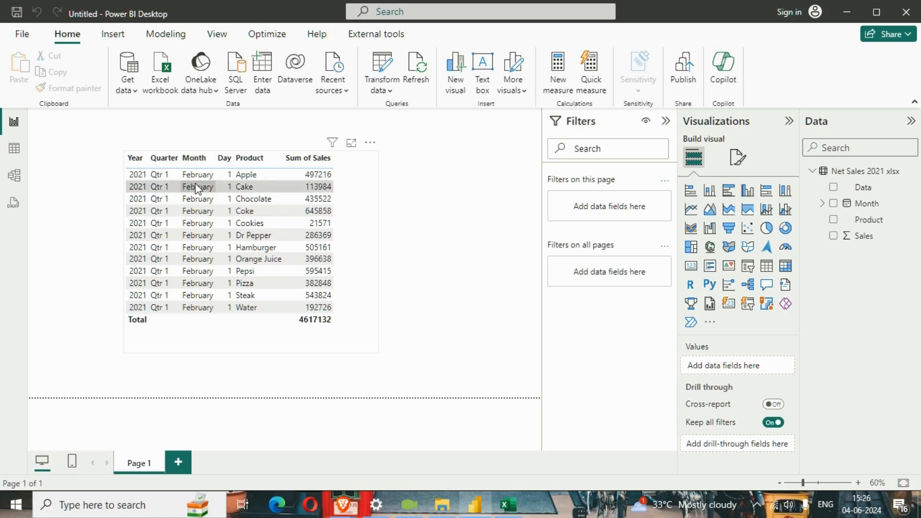
{"action": "left_click", "coordinate": [371, 345]}
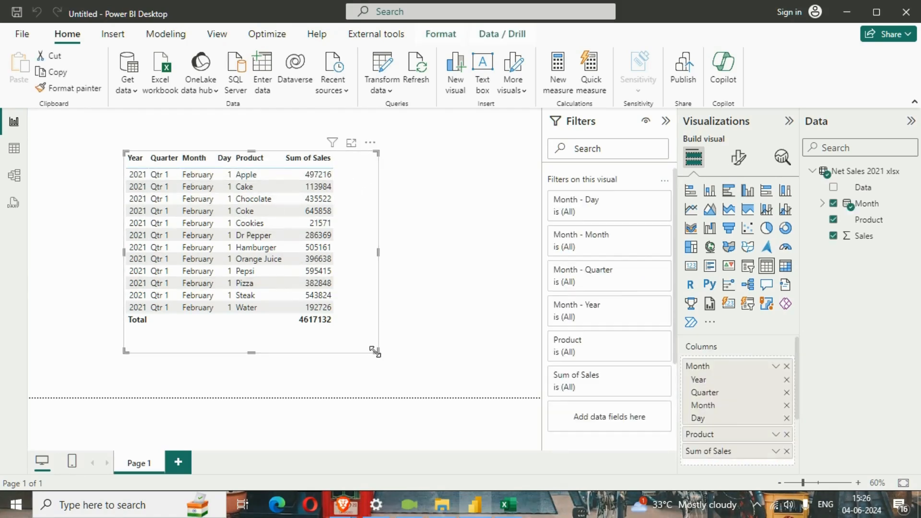
{"action": "left_click_drag", "start_coordinate": [379, 354], "coordinate": [346, 327]}
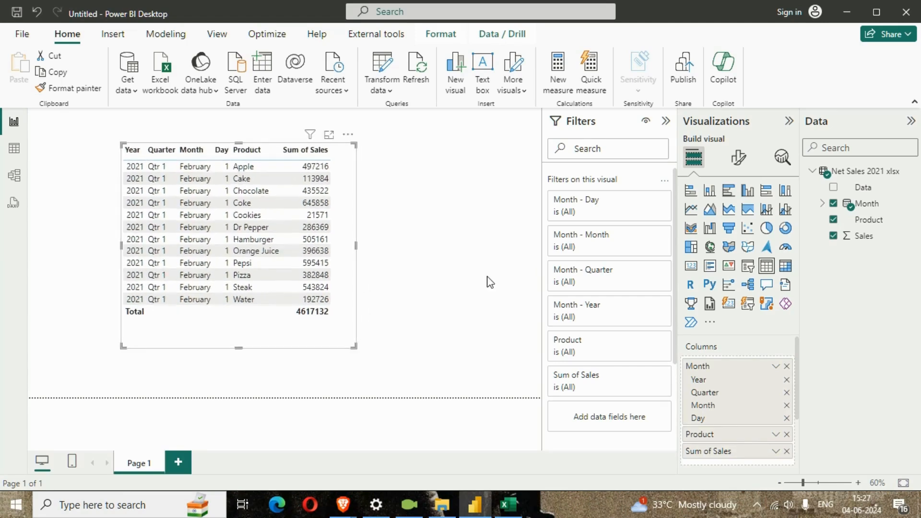